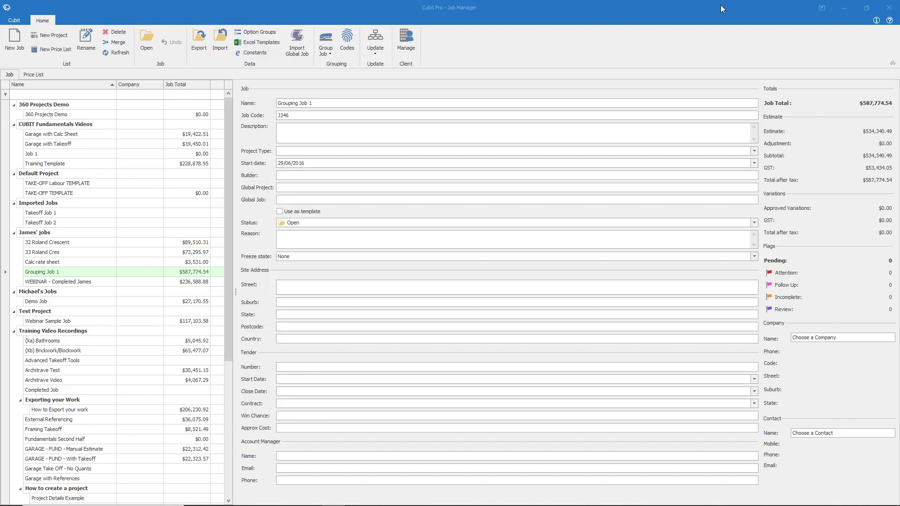
# Select Grouping Job 1 and bring up its Grouping Codes manager.
pyautogui.click(721, 4)
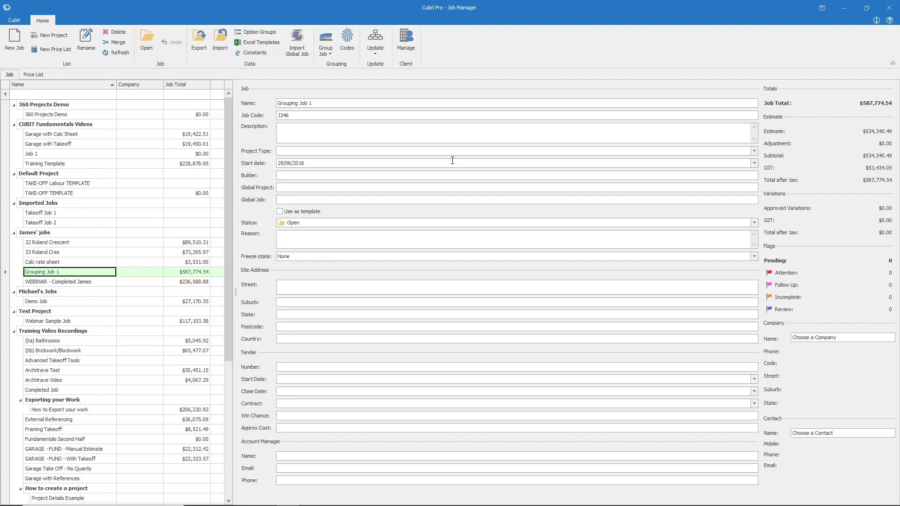
pyautogui.click(346, 46)
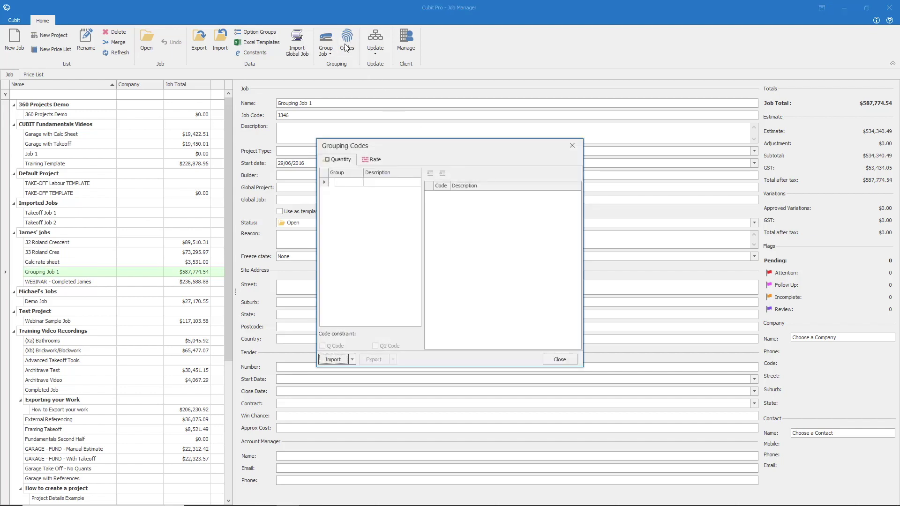
# Switch Grouping Codes to the Rate codes and expand the Import options.
pyautogui.click(372, 158)
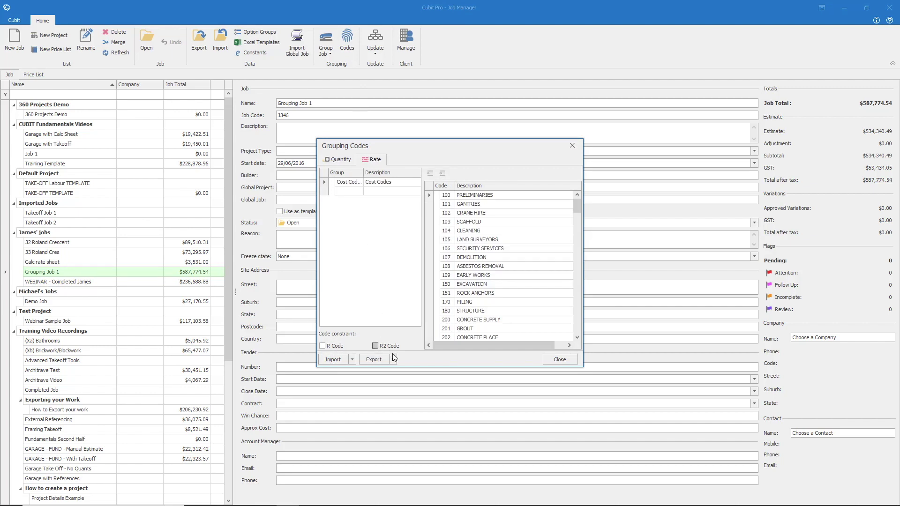
pyautogui.click(352, 360)
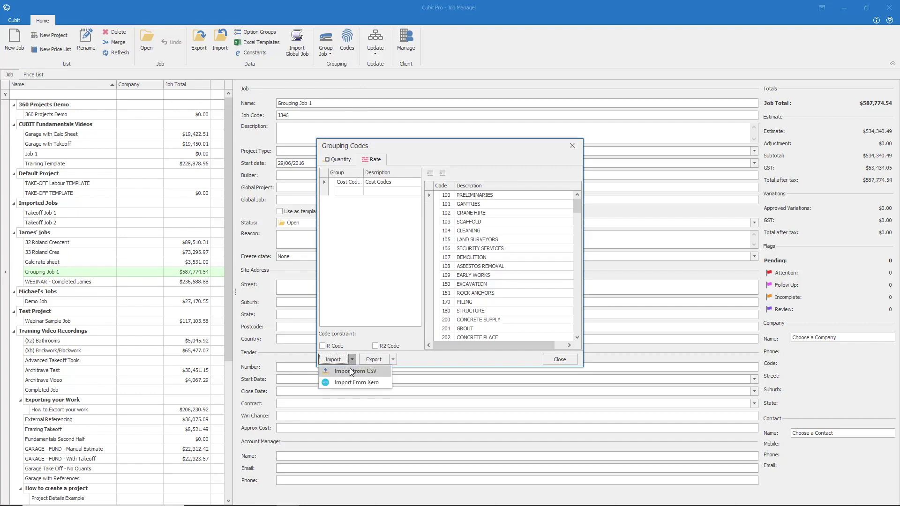
# Choose Import From CSV and pick the Grouping Codes 01 file.
pyautogui.click(352, 372)
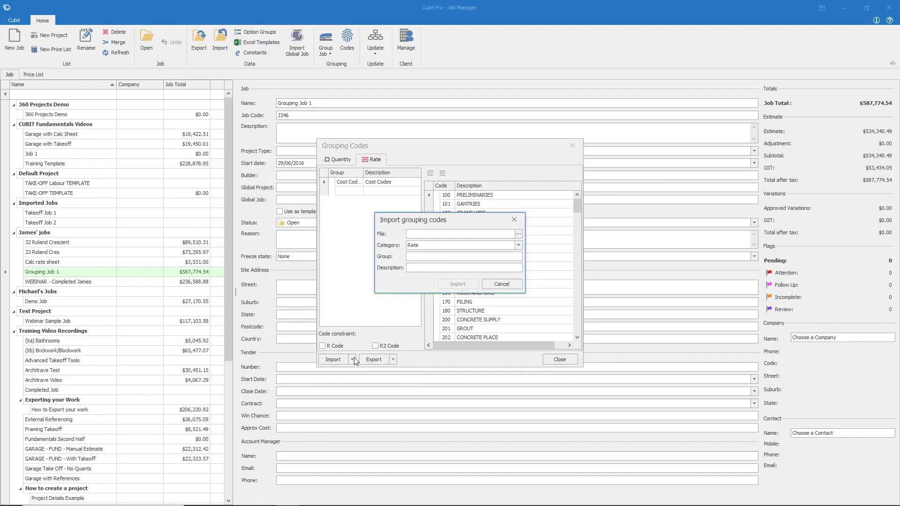
pyautogui.click(518, 235)
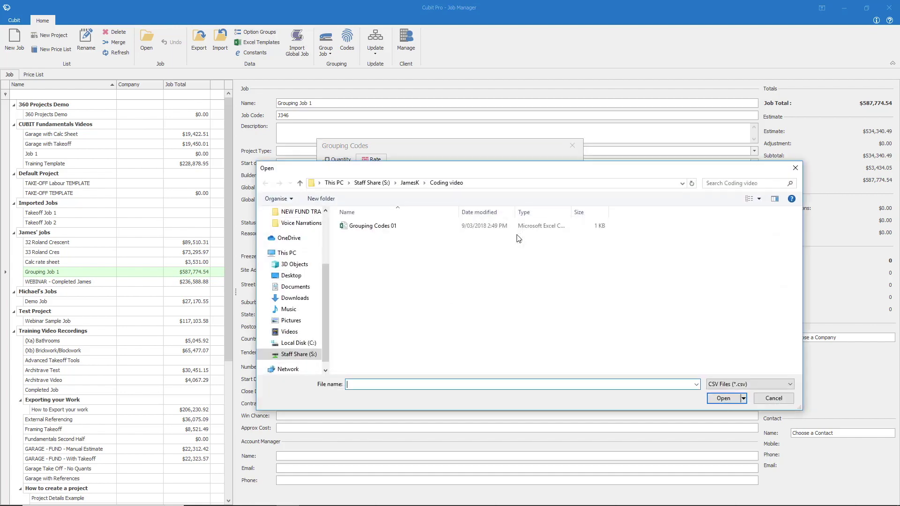
pyautogui.doubleClick(408, 225)
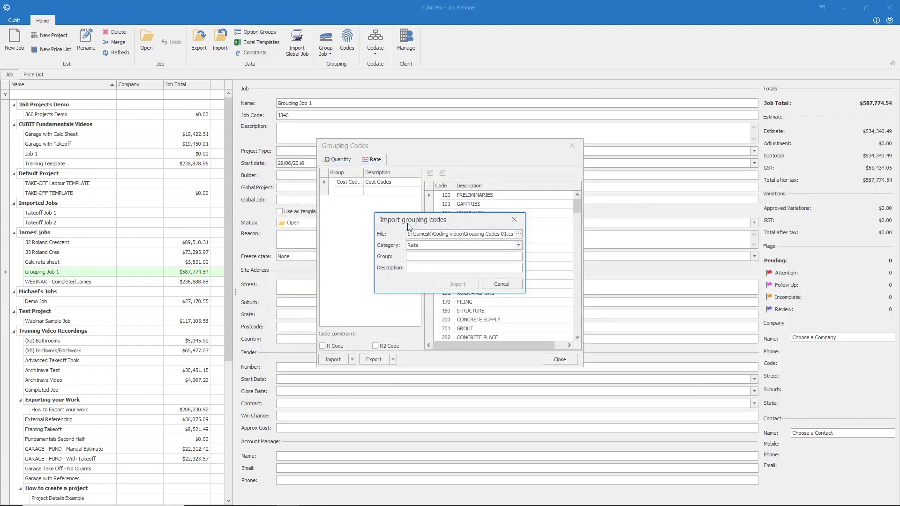
# Name the new group 'imported 1' with description 'imported codes 01'.
pyautogui.click(415, 256)
pyautogui.write('imported 1')
pyautogui.click(416, 268)
pyautogui.write('imported codes ')
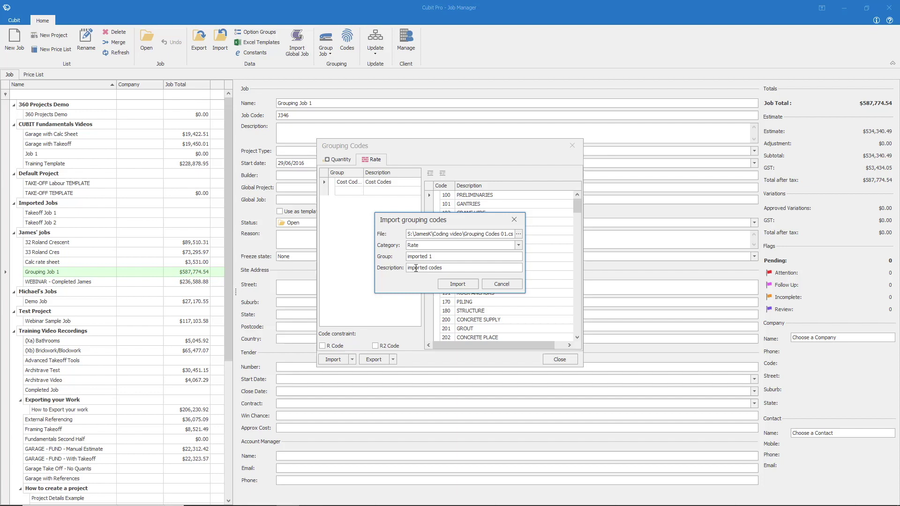
pyautogui.write('01')
pyautogui.click(448, 284)
pyautogui.tripleClick(443, 257)
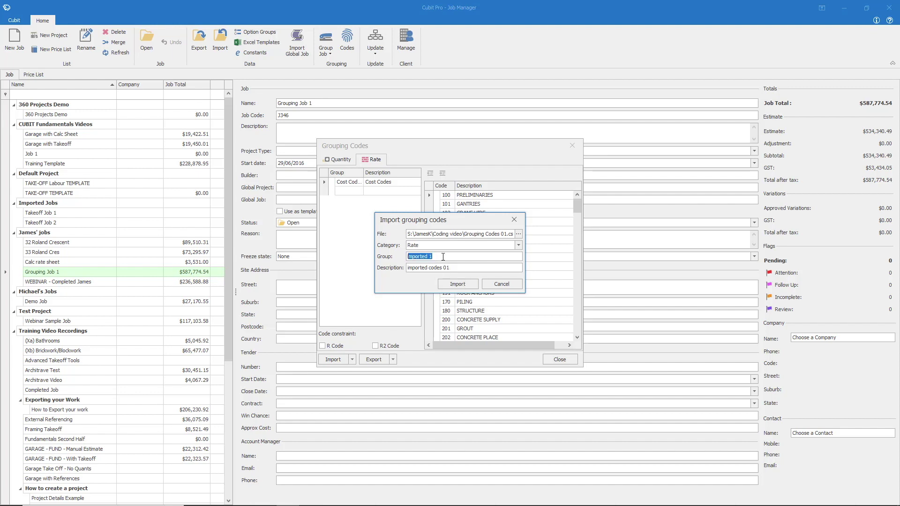
# Import the codes as group imported 1, close Grouping Codes, and load the Grouping Job 1 estimate.
pyautogui.click(449, 284)
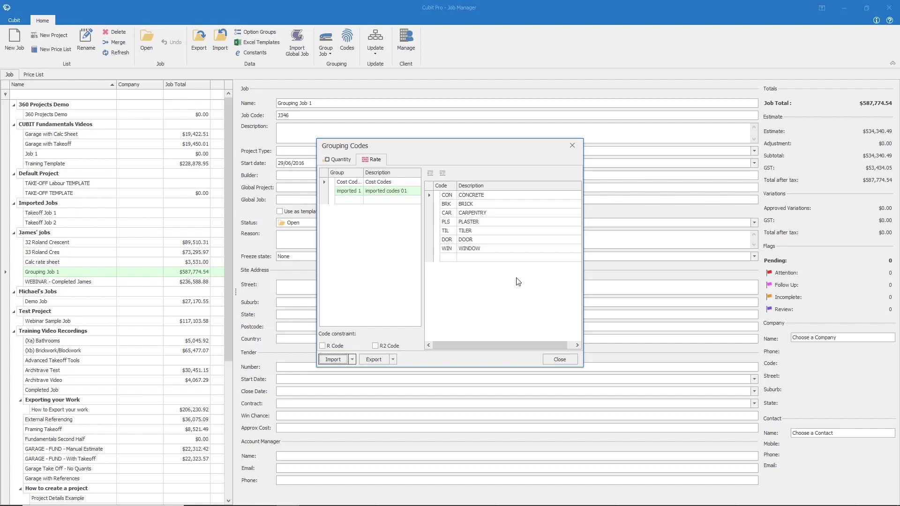
pyautogui.click(573, 145)
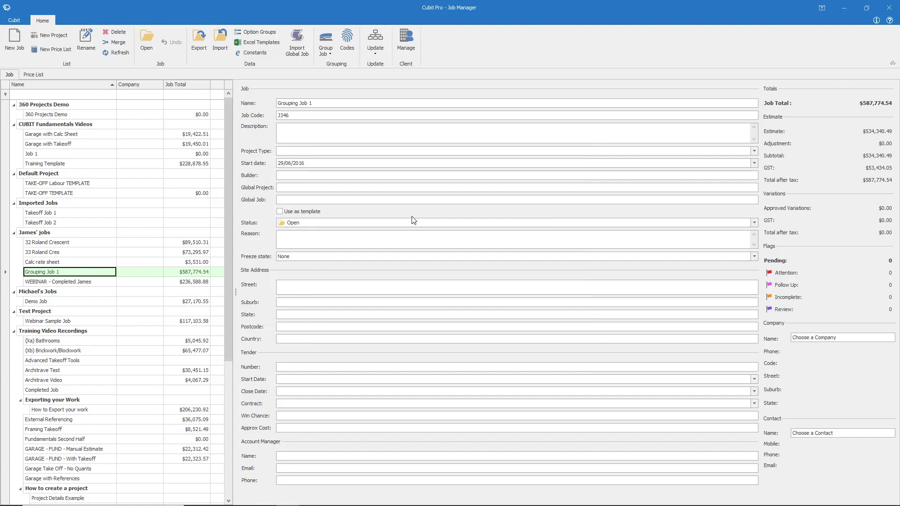
pyautogui.doubleClick(70, 275)
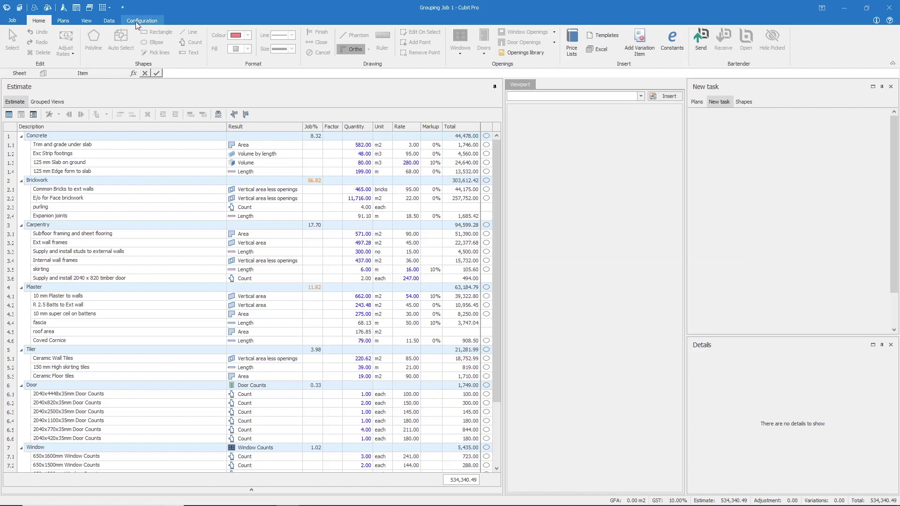
# Add an imported 1 column to the estimate through Edit Columns' Rate groups.
pyautogui.click(136, 20)
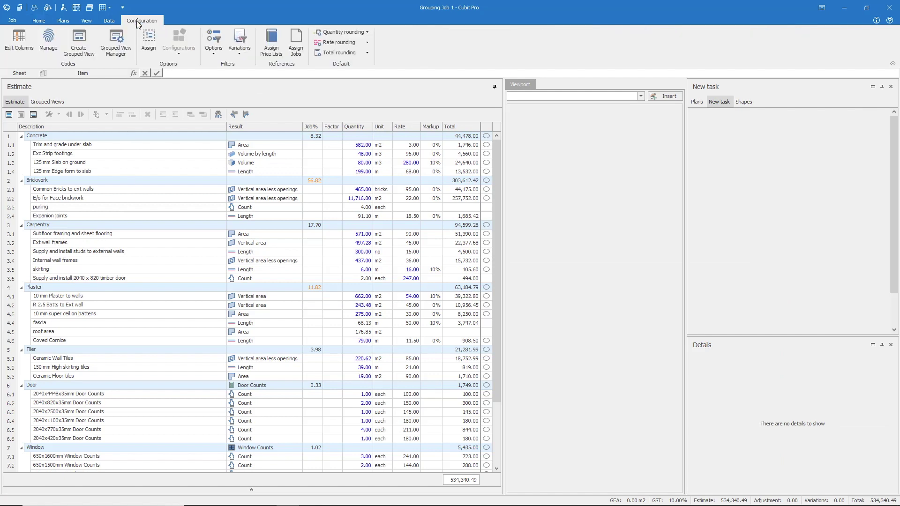
pyautogui.click(20, 40)
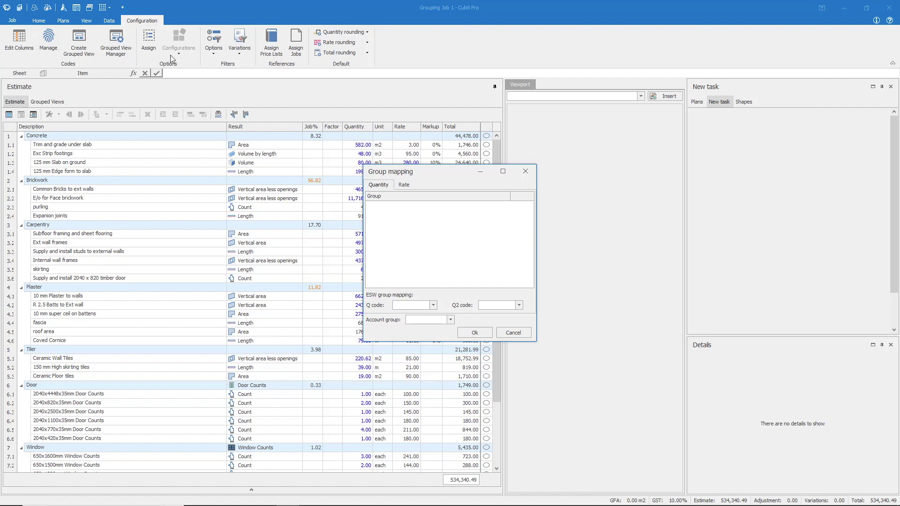
pyautogui.click(404, 185)
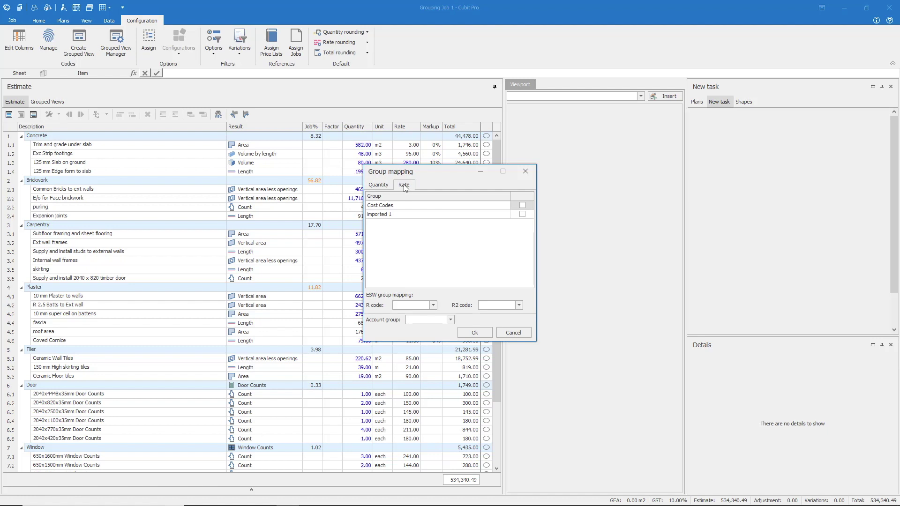
pyautogui.click(523, 216)
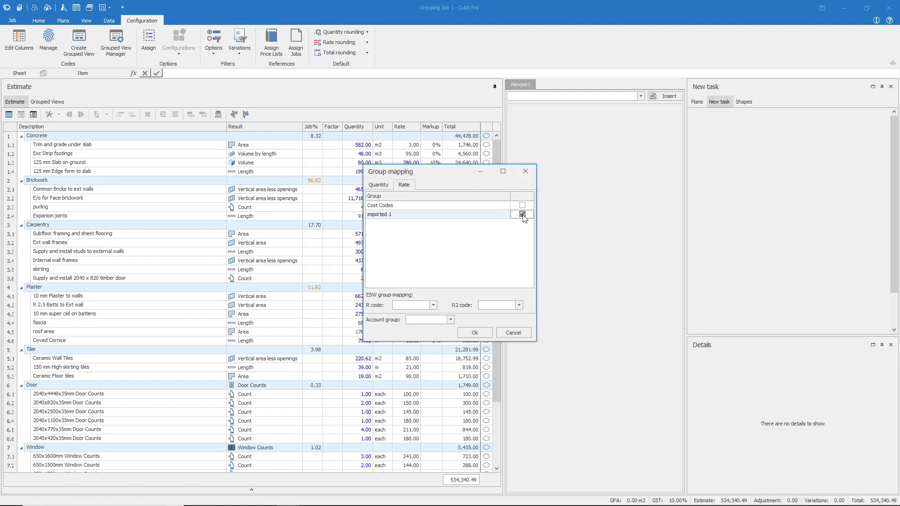
pyautogui.click(473, 333)
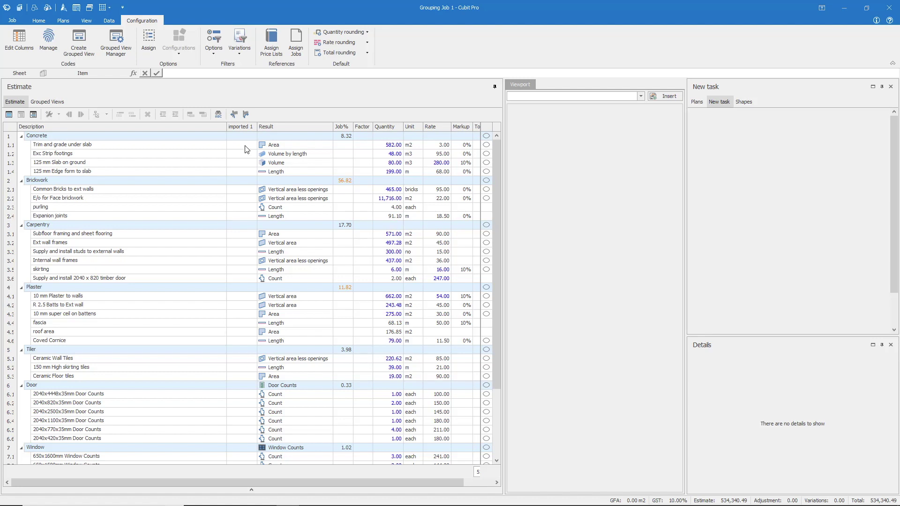
# Code all Concrete items CON and all Brickwork items BRK in the imported 1 column.
pyautogui.click(246, 145)
pyautogui.write('con')
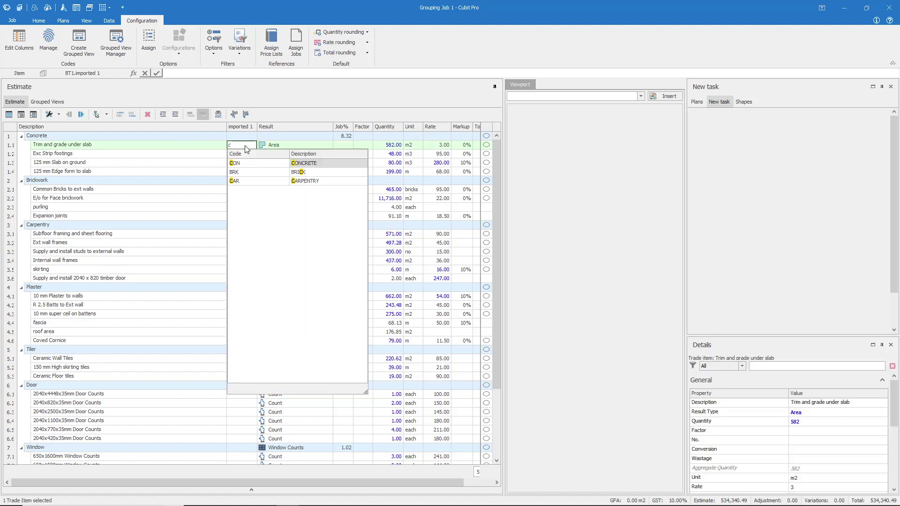
pyautogui.click(244, 164)
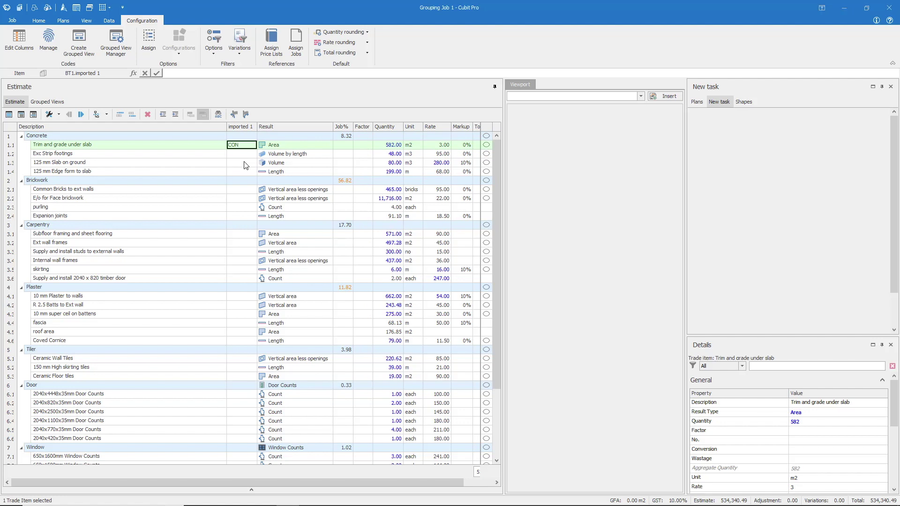
pyautogui.click(238, 155)
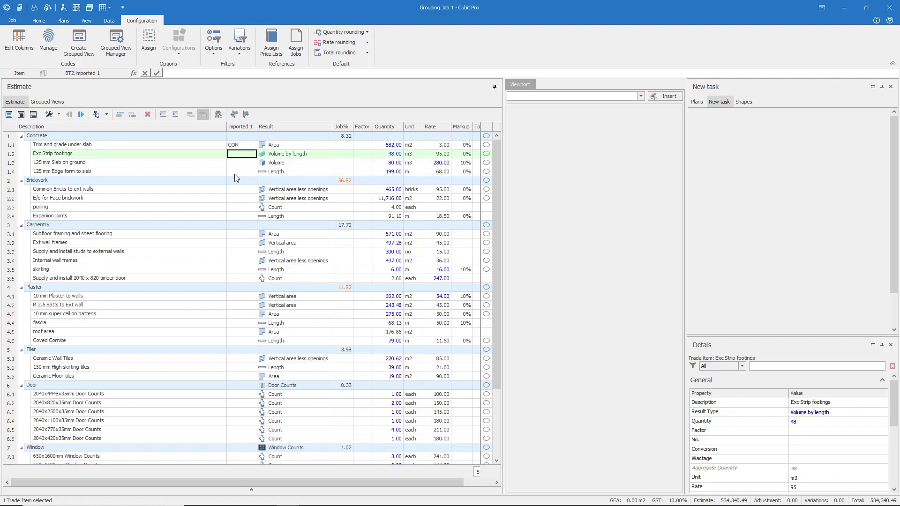
pyautogui.keyDown('shift'); pyautogui.click(235, 175); pyautogui.keyUp('shift')
pyautogui.write('con')
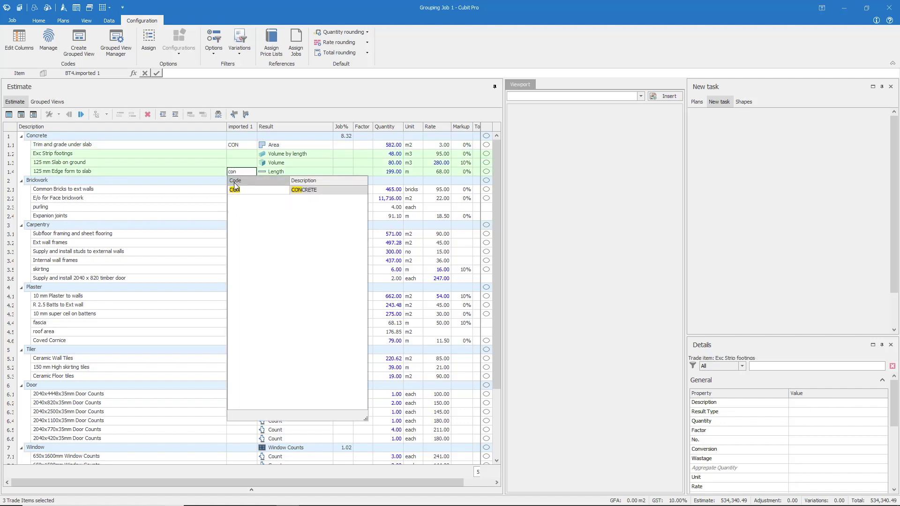
pyautogui.click(235, 189)
pyautogui.click(237, 189)
pyautogui.keyDown('shift'); pyautogui.click(237, 216); pyautogui.keyUp('shift')
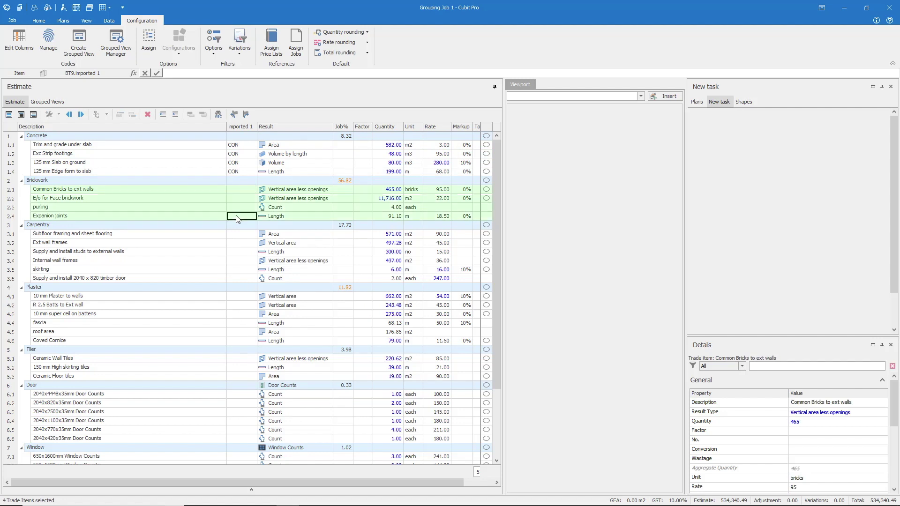
pyautogui.write('brk')
# Code the Carpentry items CAR, Plaster items PLS and Tiler items TIL.
pyautogui.click(243, 236)
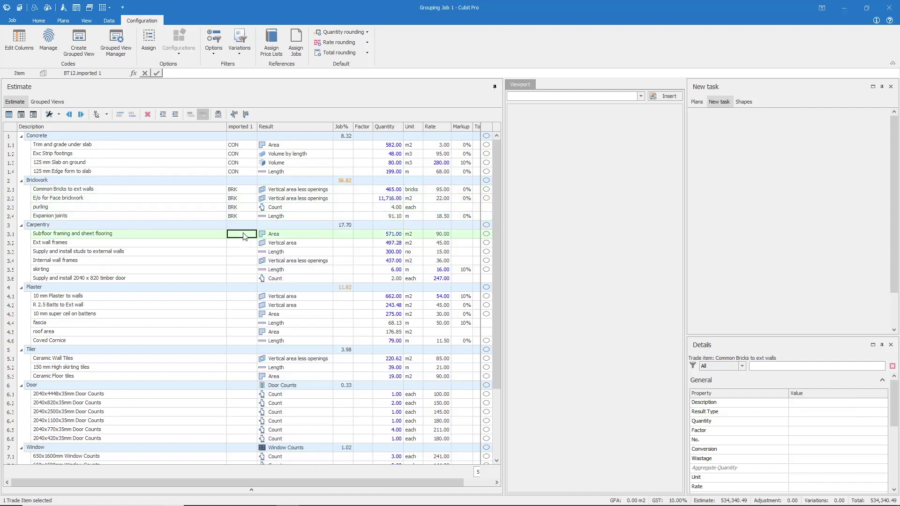
pyautogui.keyDown('shift'); pyautogui.click(245, 278); pyautogui.keyUp('shift')
pyautogui.write('c')
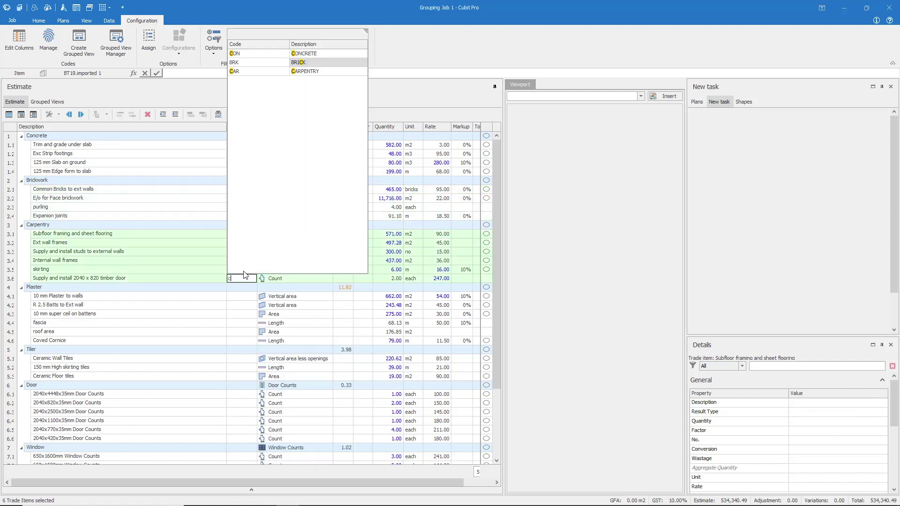
pyautogui.click(236, 71)
pyautogui.click(244, 297)
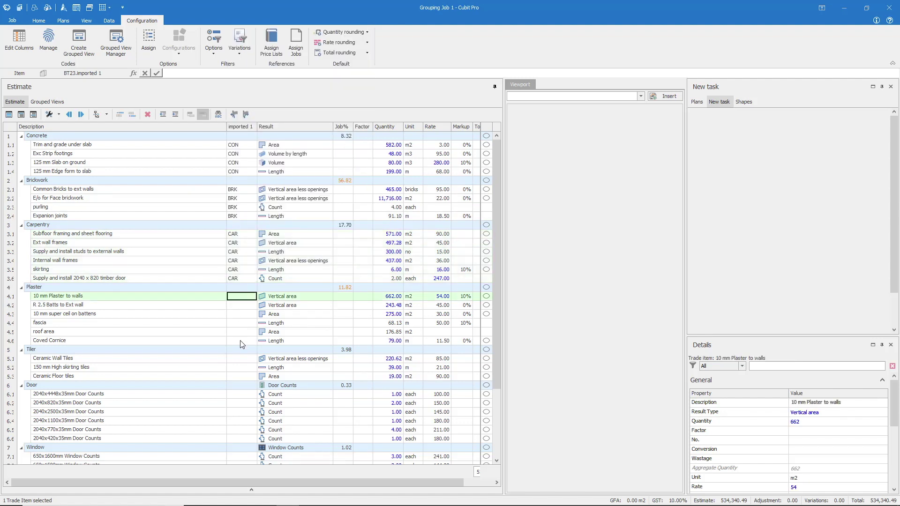
pyautogui.keyDown('shift'); pyautogui.click(240, 343); pyautogui.keyUp('shift')
pyautogui.write('p')
pyautogui.click(252, 127)
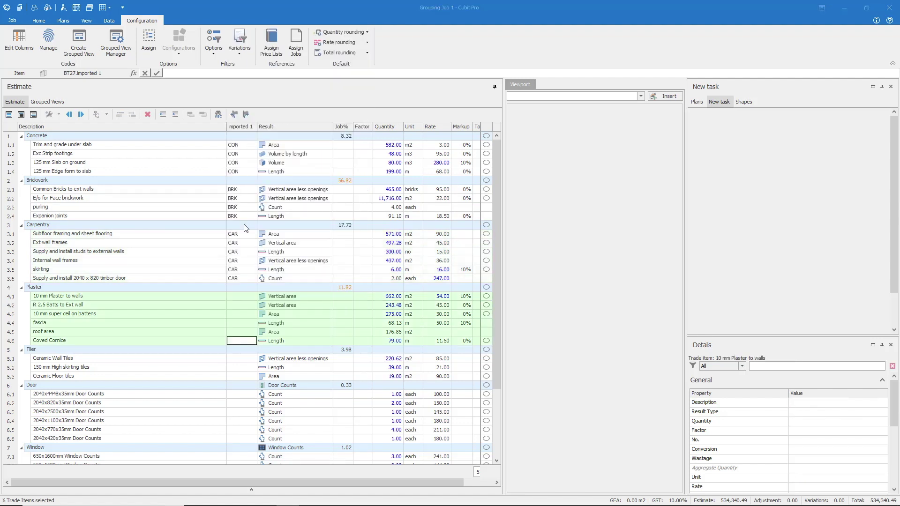
pyautogui.click(236, 360)
pyautogui.keyDown('shift'); pyautogui.click(250, 378); pyautogui.keyUp('shift')
pyautogui.write('t')
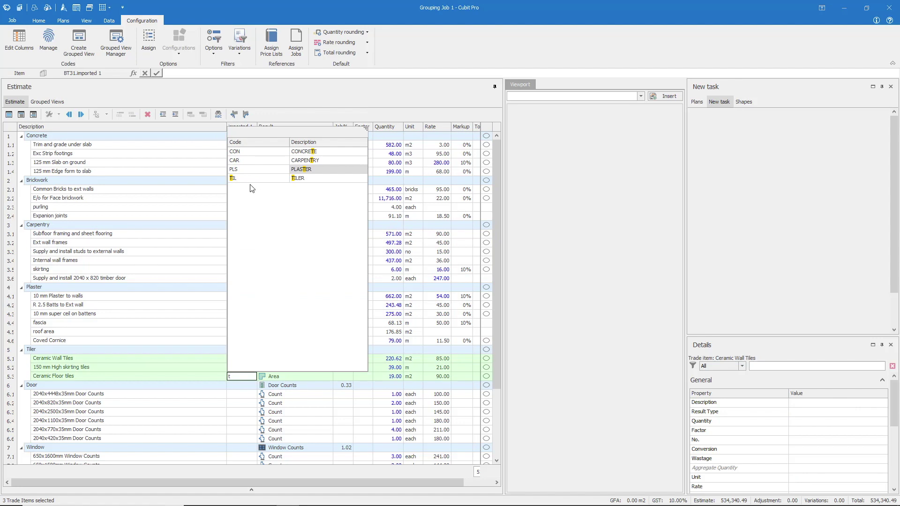
pyautogui.click(248, 179)
# Code the Door items DOR and the ten Window items WIN.
pyautogui.click(241, 395)
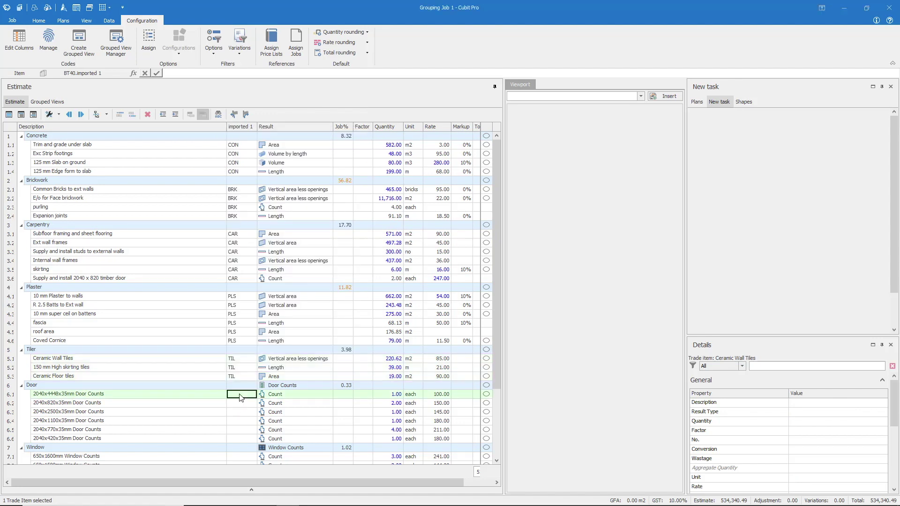
pyautogui.keyDown('shift'); pyautogui.click(240, 440); pyautogui.keyUp('shift')
pyautogui.write('d')
pyautogui.click(237, 217)
pyautogui.scroll(-3, 240, 373)
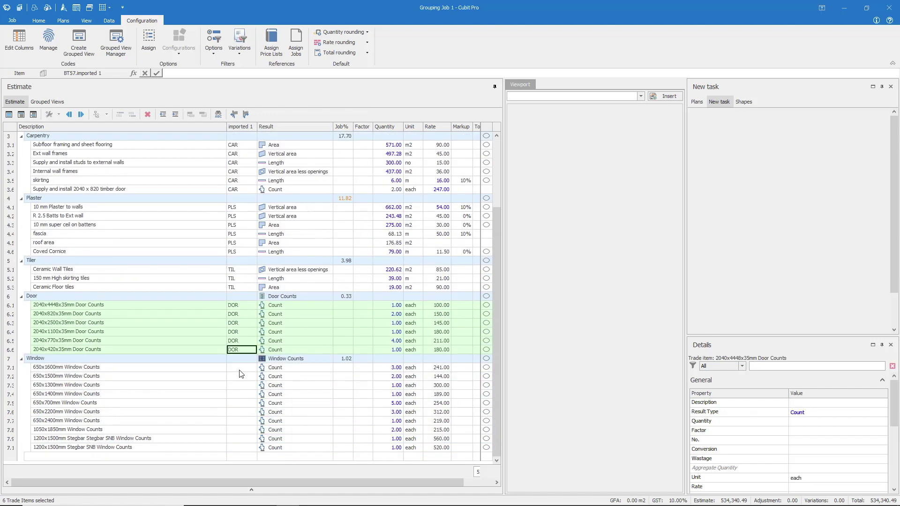
pyautogui.click(241, 368)
pyautogui.keyDown('shift'); pyautogui.click(242, 447); pyautogui.keyUp('shift')
pyautogui.write('w')
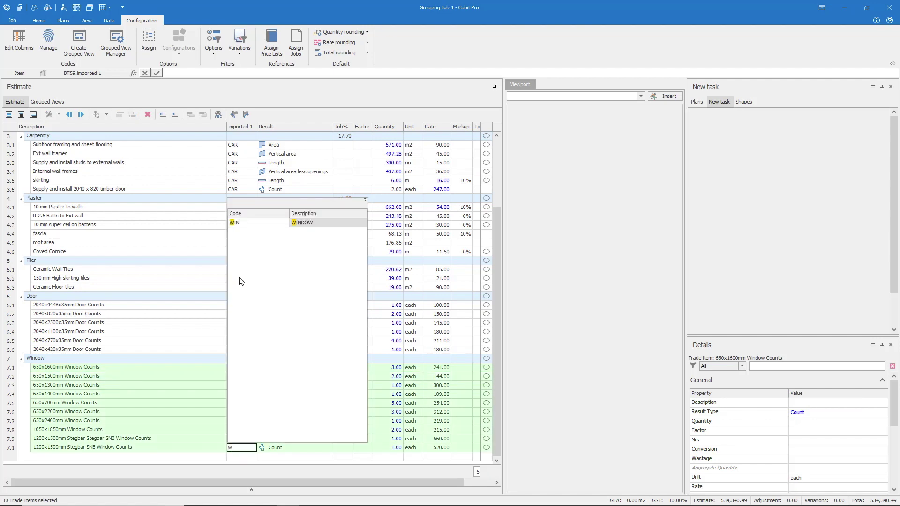
pyautogui.click(241, 224)
pyautogui.scroll(2, 248, 321)
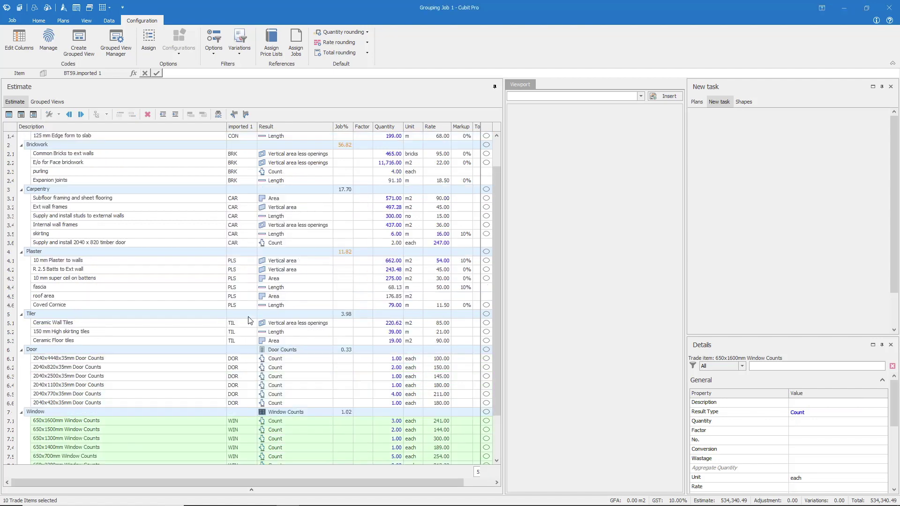
pyautogui.scroll(2, 248, 321)
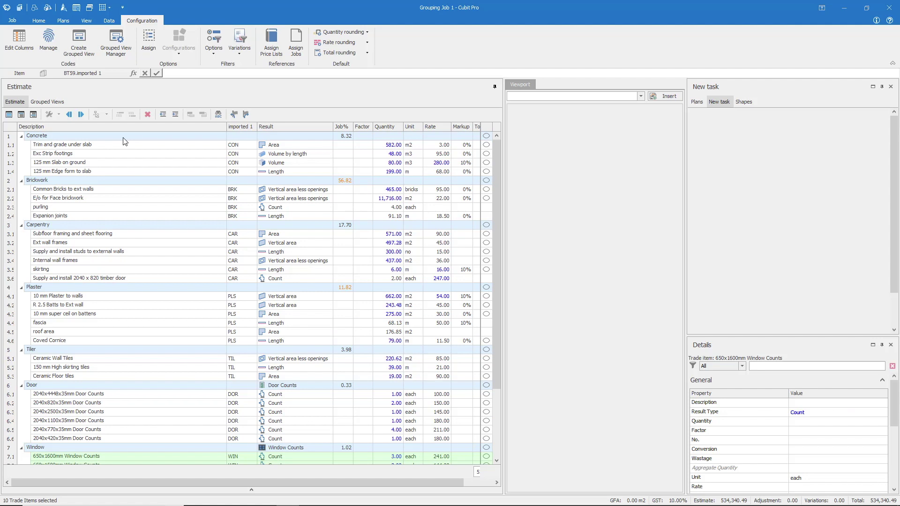
# Create the Grouped View 'imported codes 01', grouping the estimate by the imported rate codes.
pyautogui.click(44, 102)
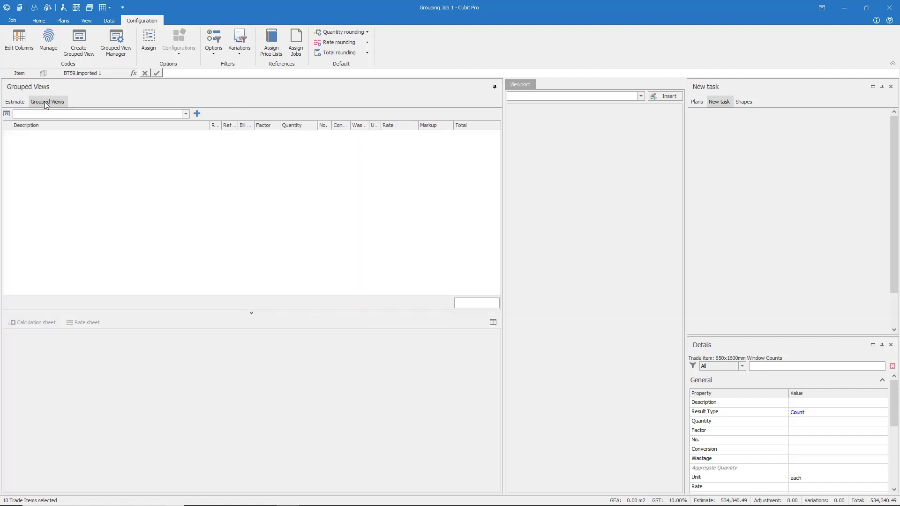
pyautogui.click(196, 115)
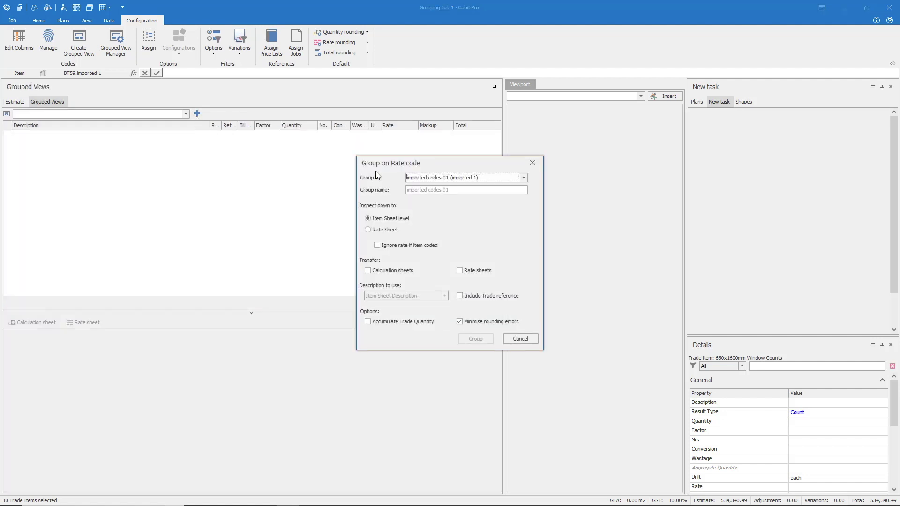
pyautogui.click(463, 190)
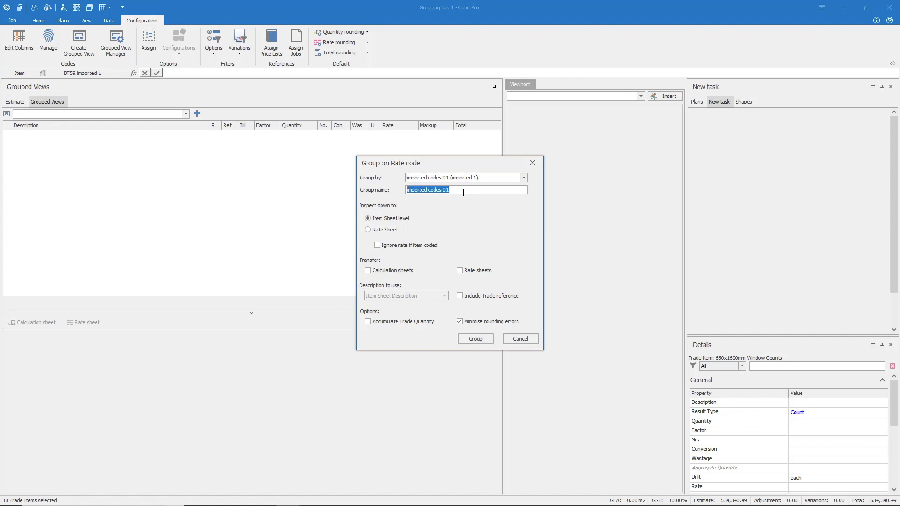
pyautogui.click(463, 191)
pyautogui.click(475, 339)
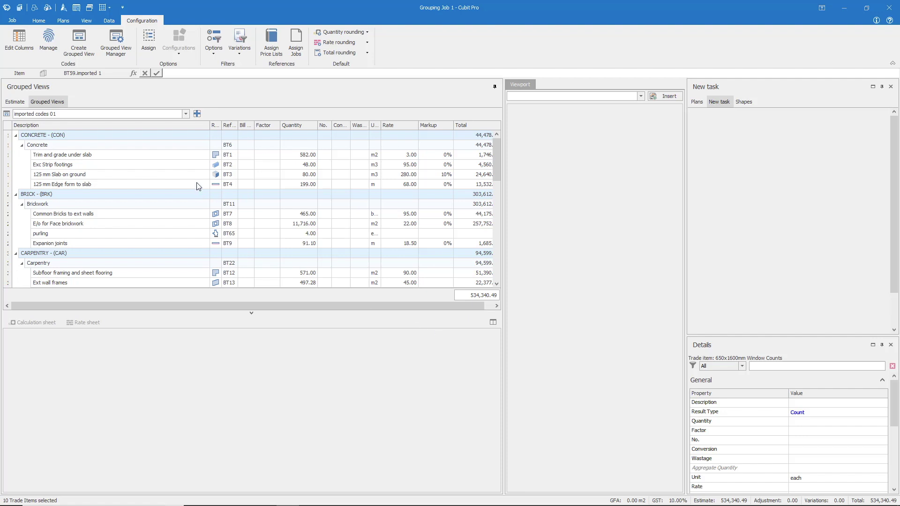
pyautogui.moveTo(496, 150); pyautogui.dragTo(495, 253)
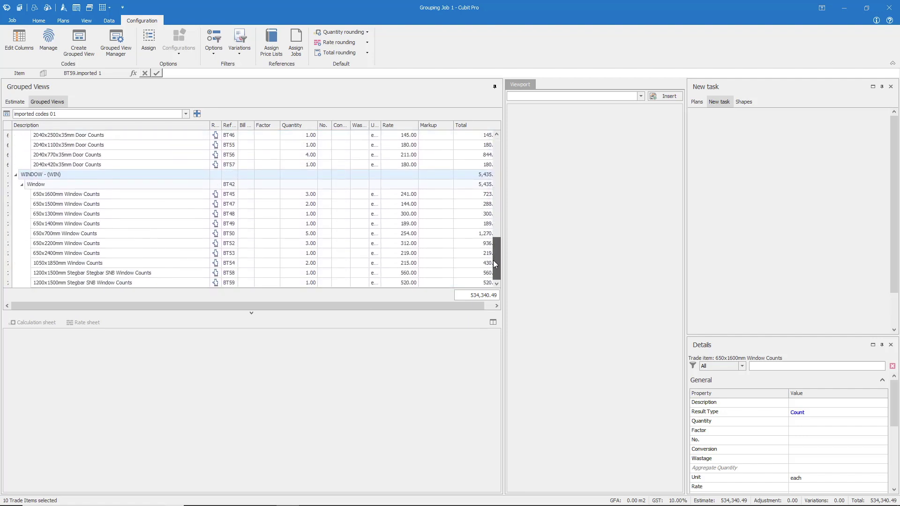